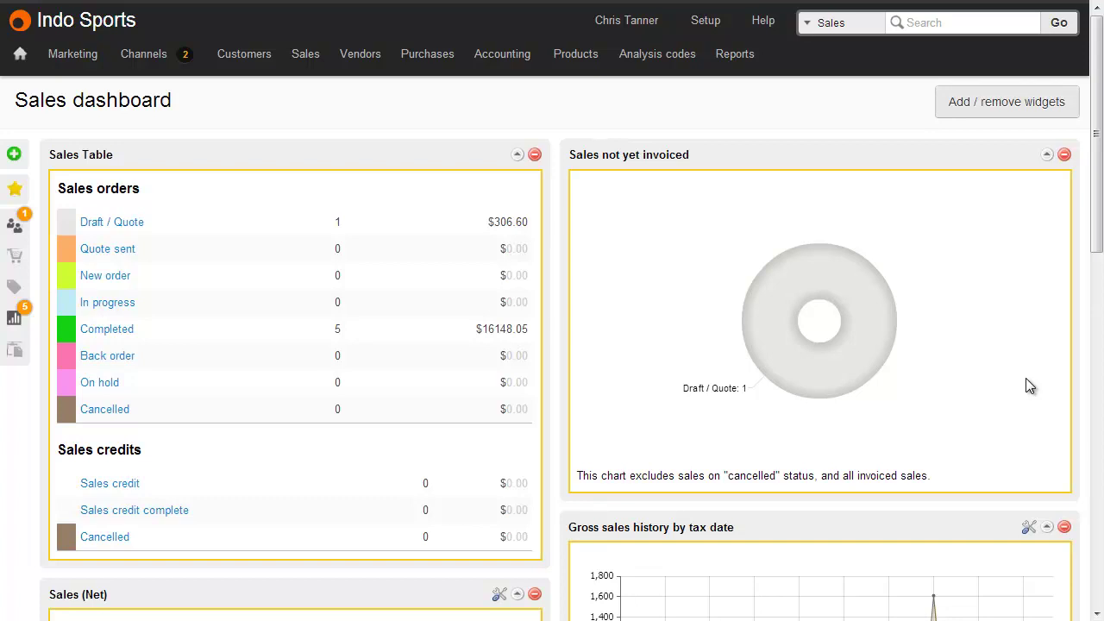
mouse_move(305, 65)
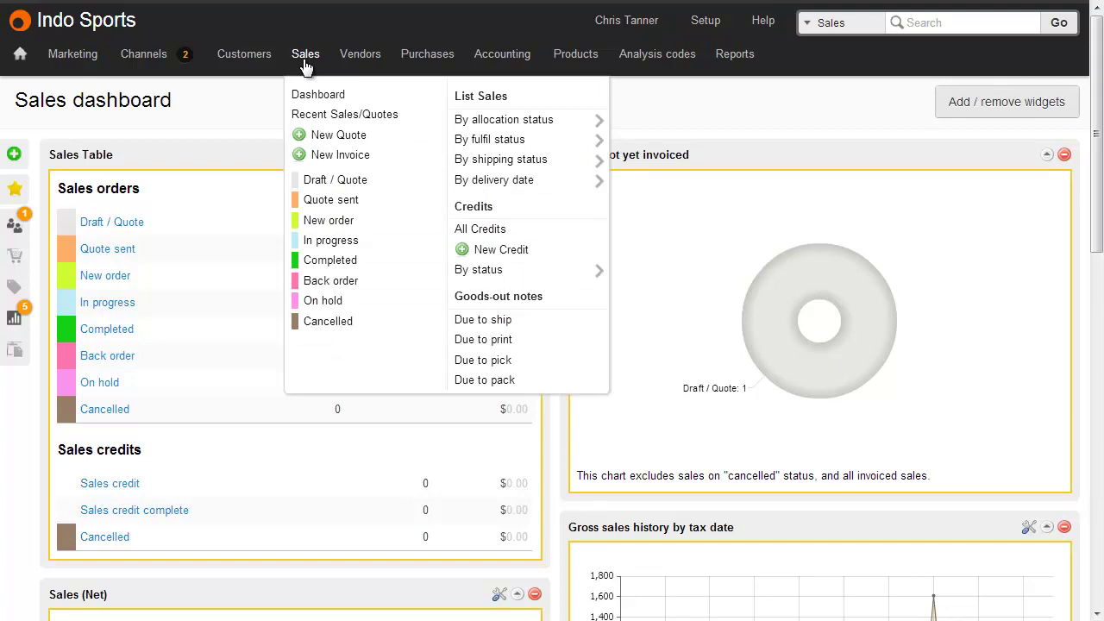
left_click(328, 114)
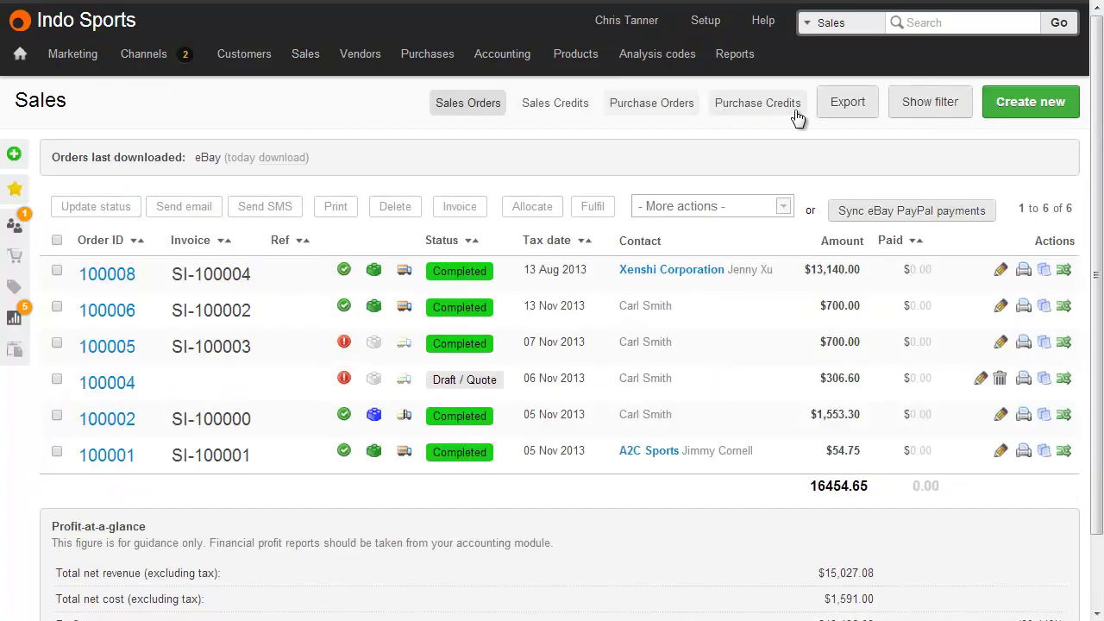
left_click(928, 103)
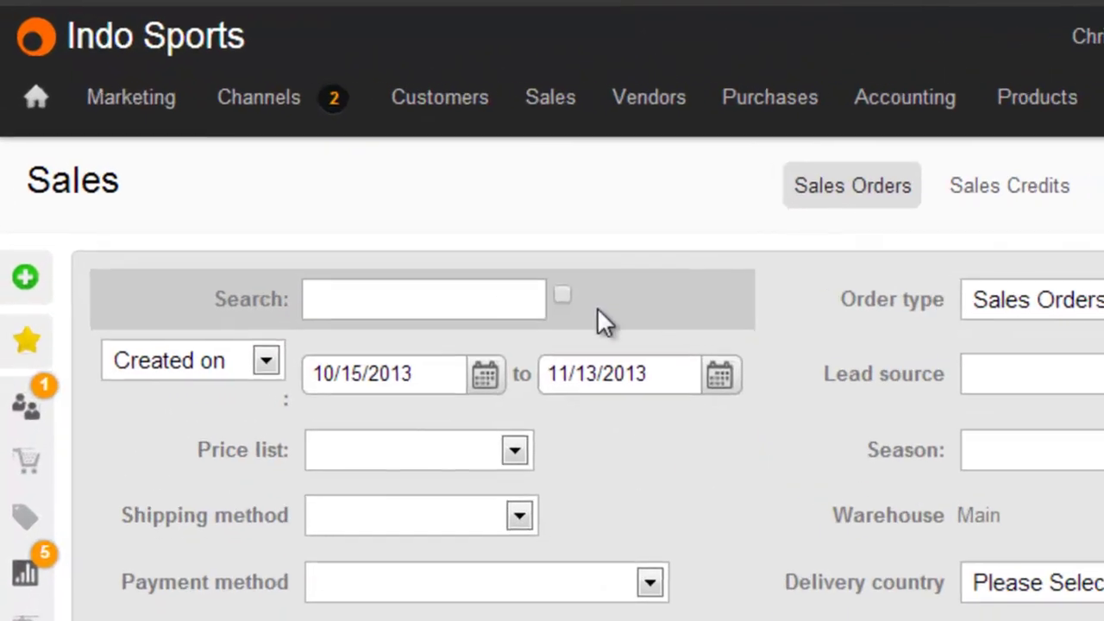
left_click(330, 200)
type("908763459348467")
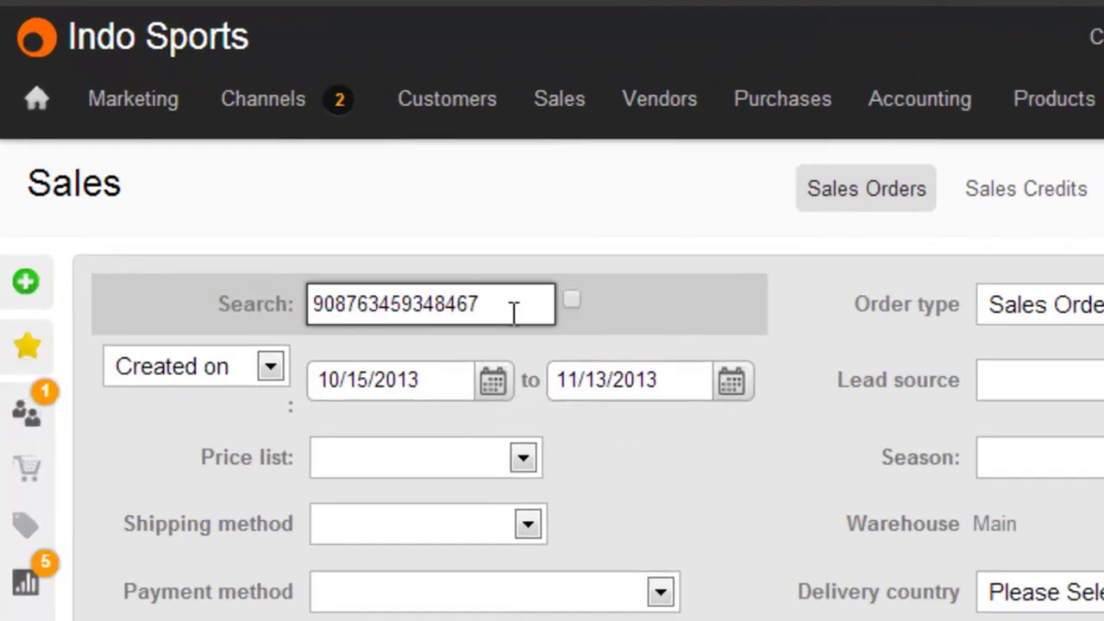
left_click(574, 302)
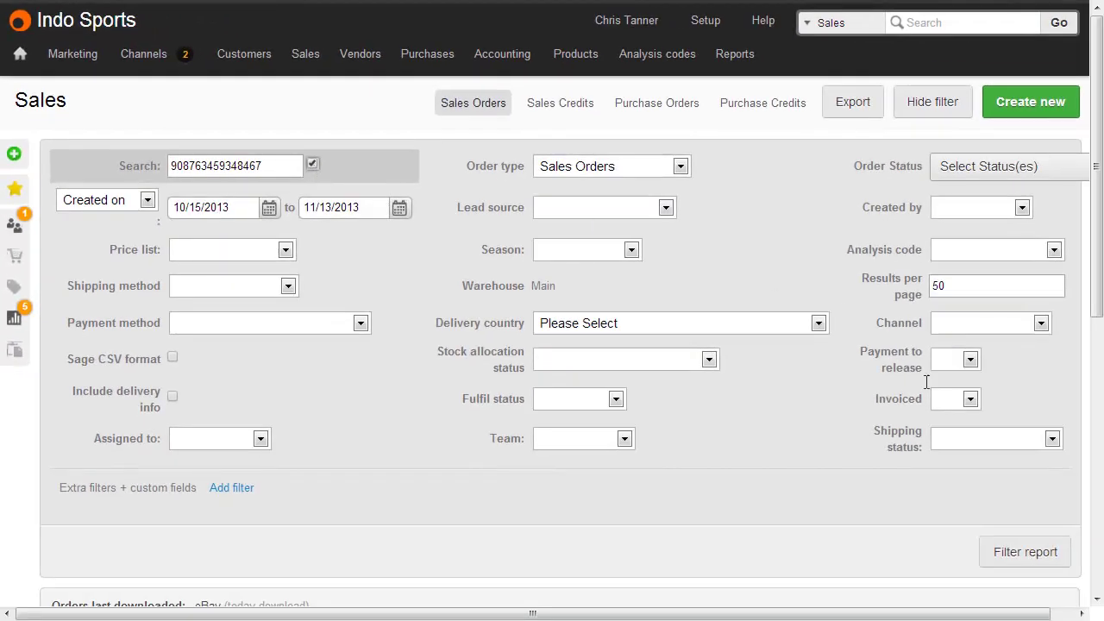
left_click(1011, 555)
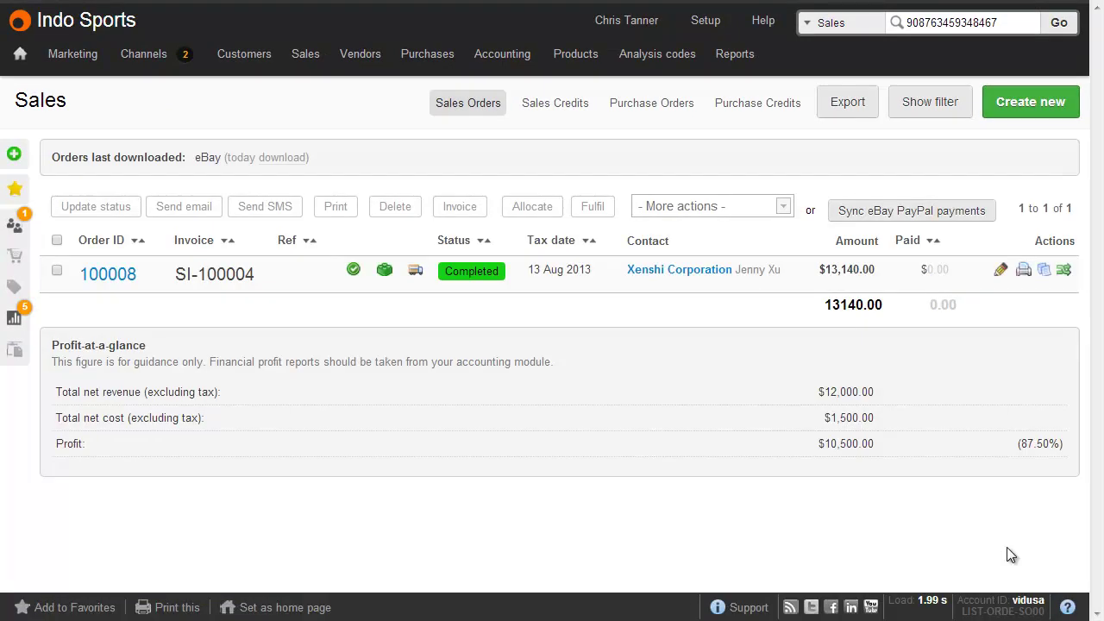
Step: Open sales order 100008 and locate the serial in the printer line description
left_click(95, 274)
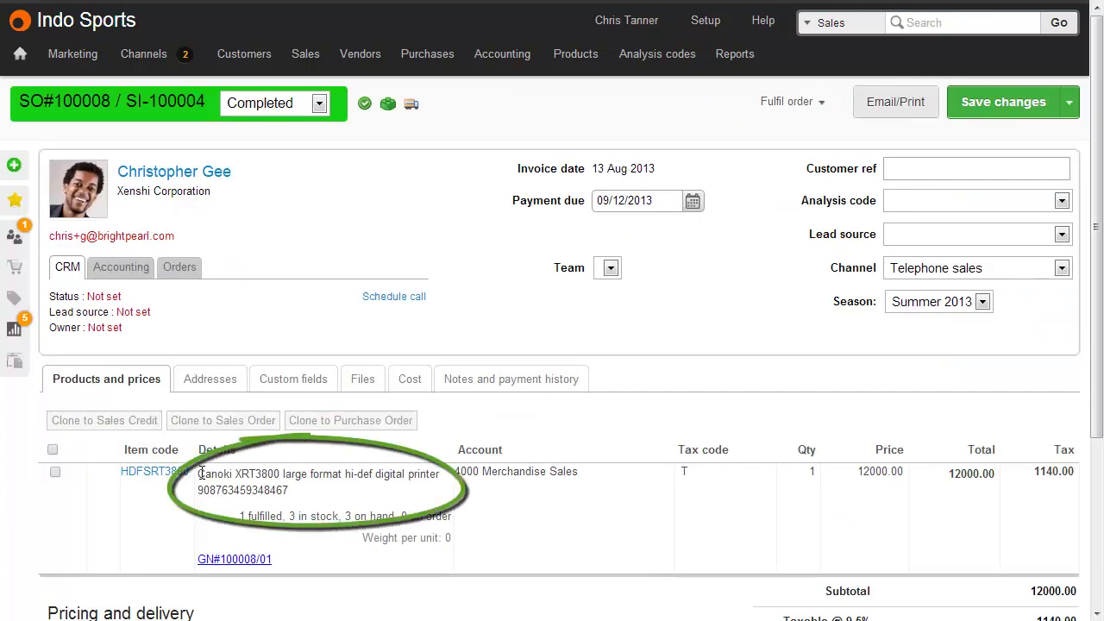
left_click_drag(198, 489, 303, 488)
key("ctrl+c")
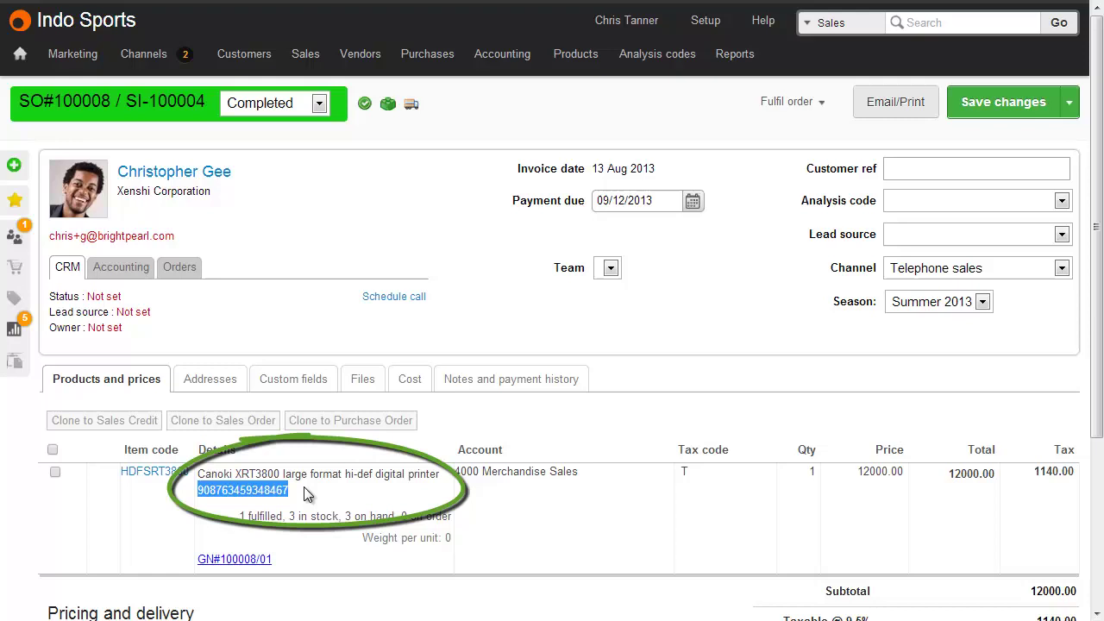
left_click(303, 488)
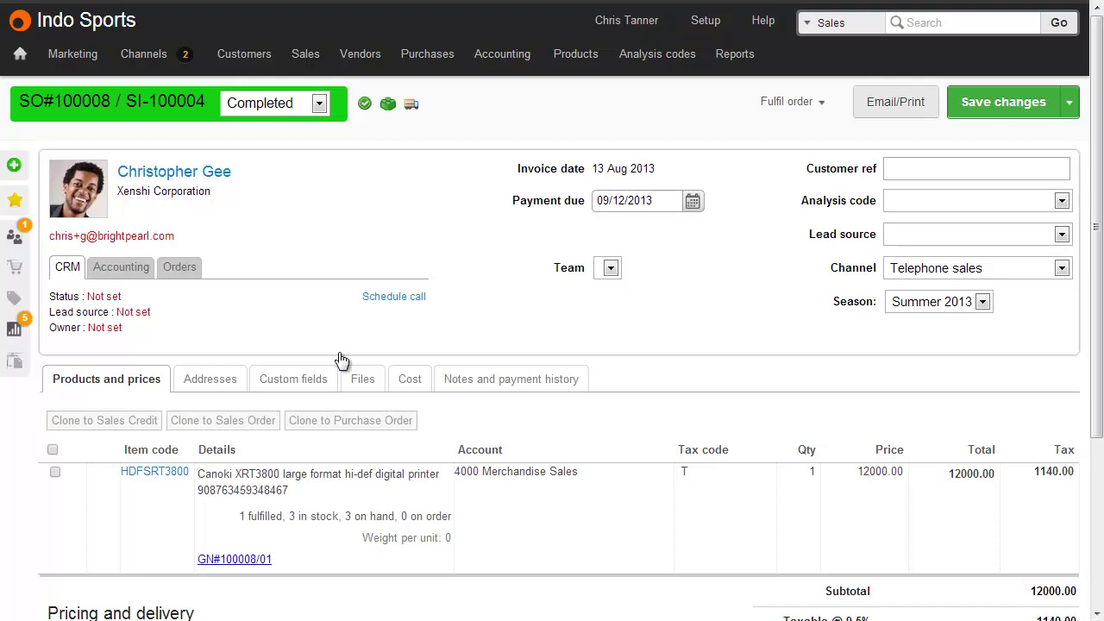
mouse_move(440, 59)
left_click(441, 96)
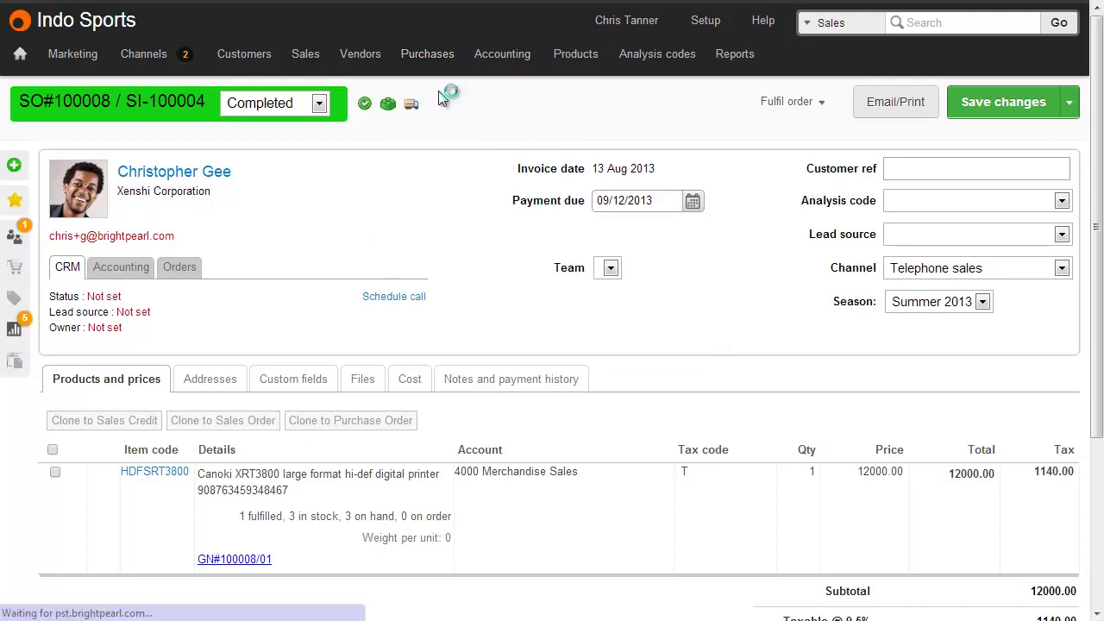
left_click(926, 106)
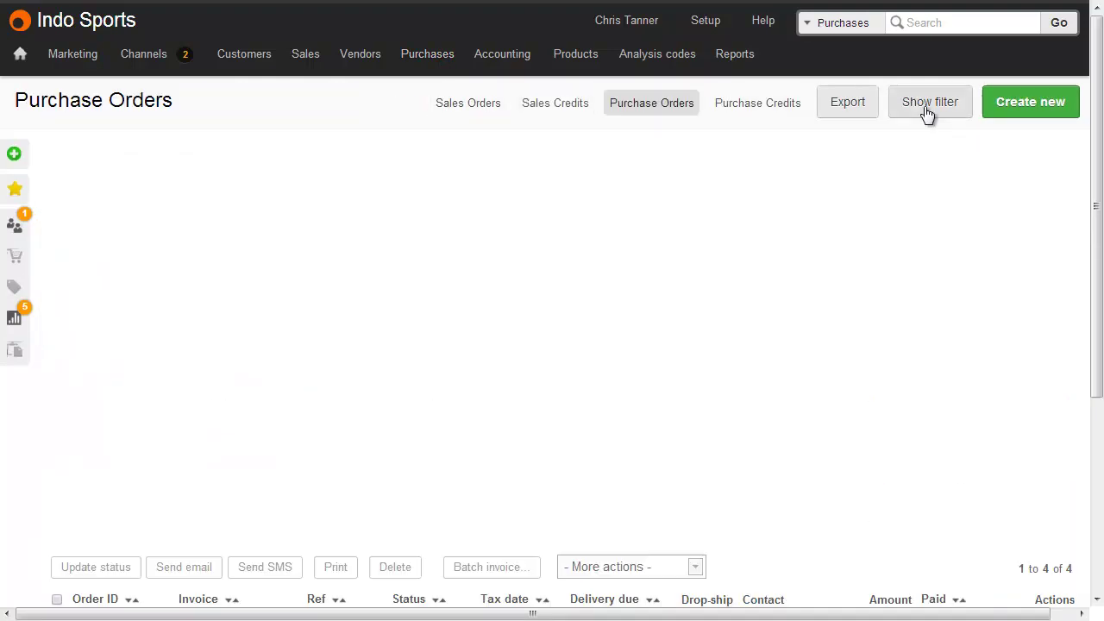
left_click(268, 165)
key("ctrl+v")
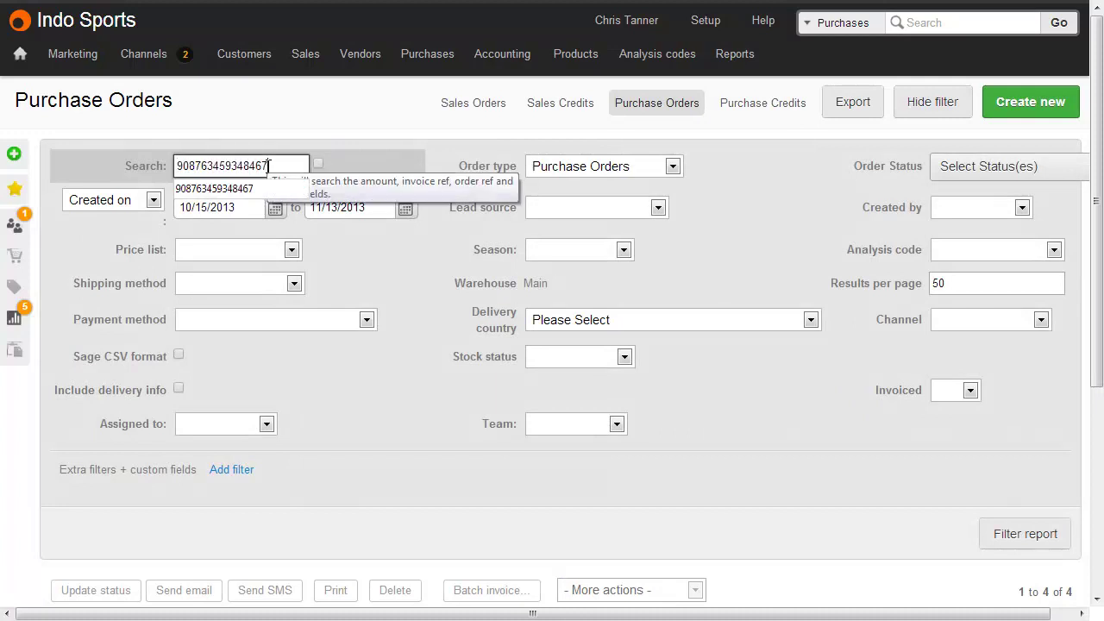
left_click(317, 163)
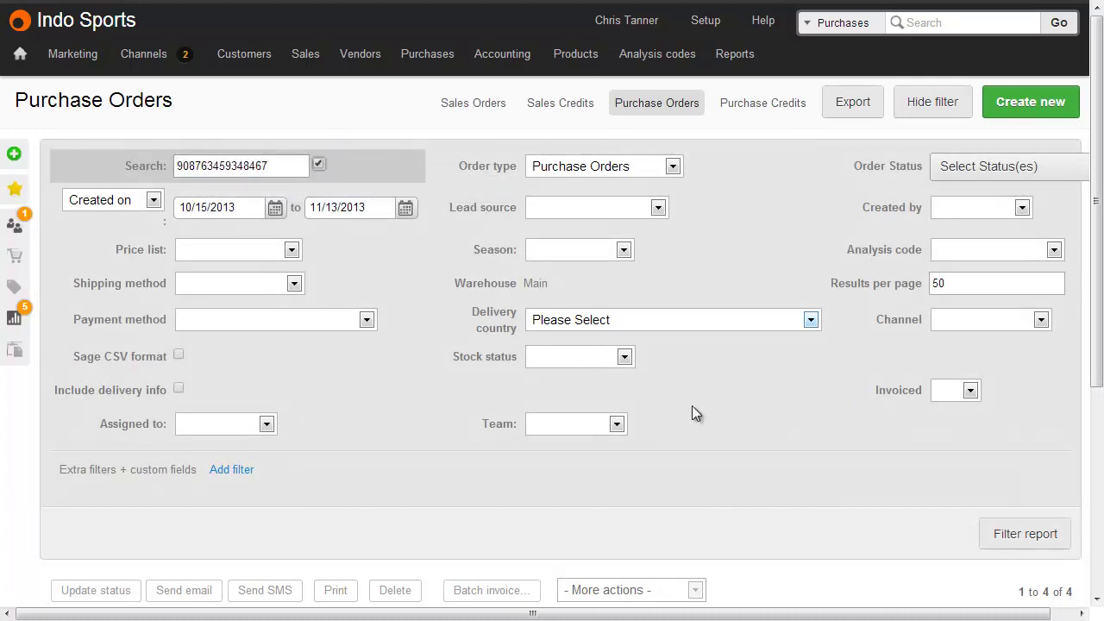
left_click(1021, 537)
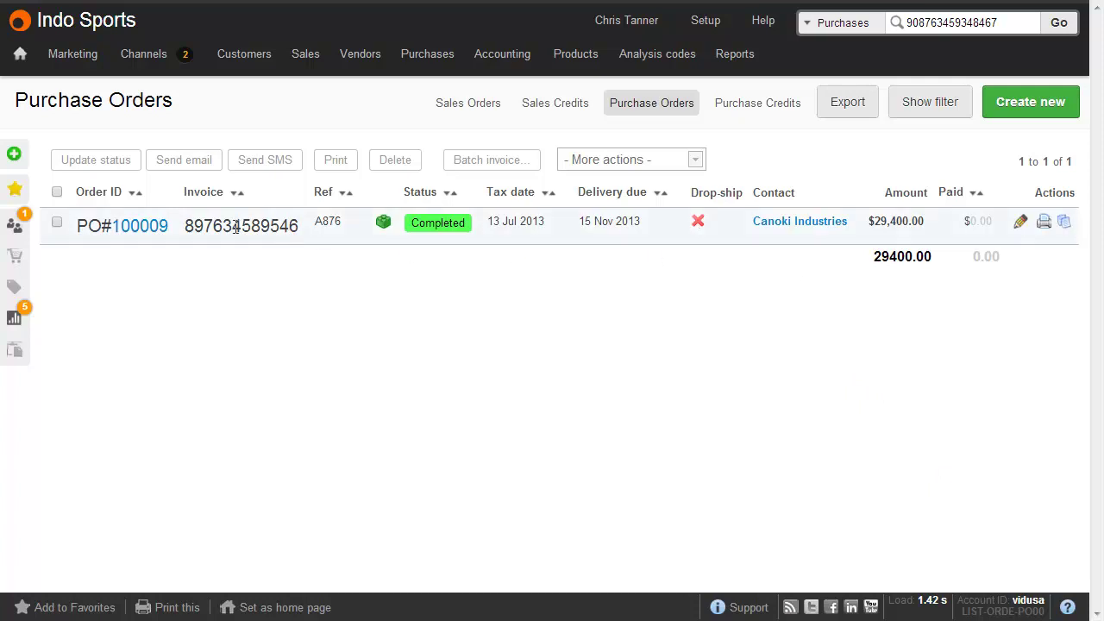
left_click(149, 229)
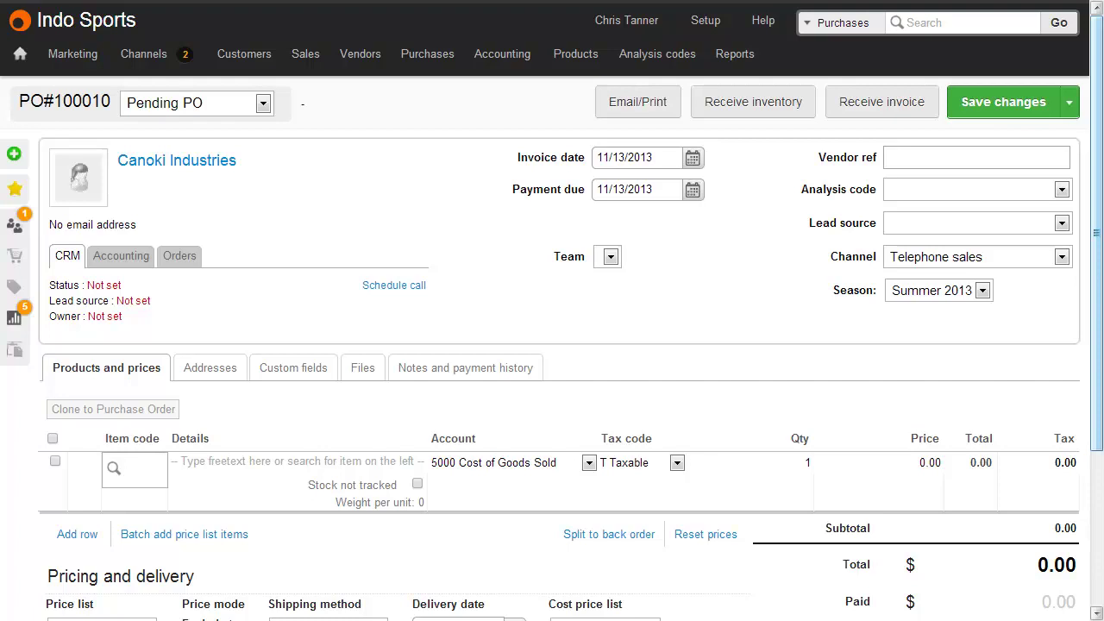
Step: Add the Canoki XRT3800 printer with quantity 2 and save the purchase order
left_click(126, 470)
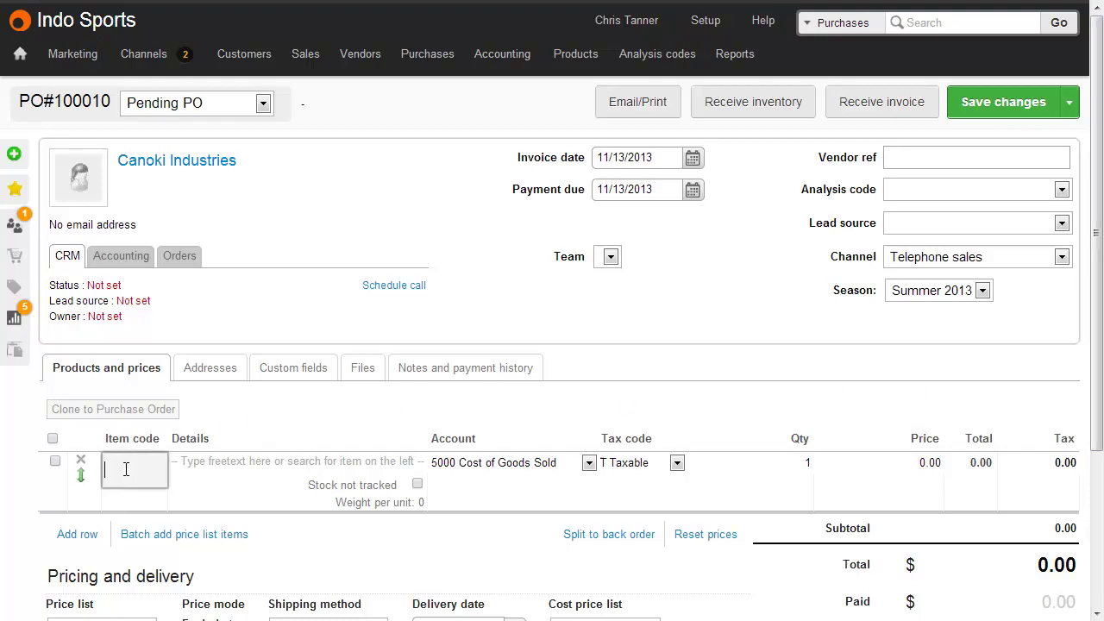
type("cano")
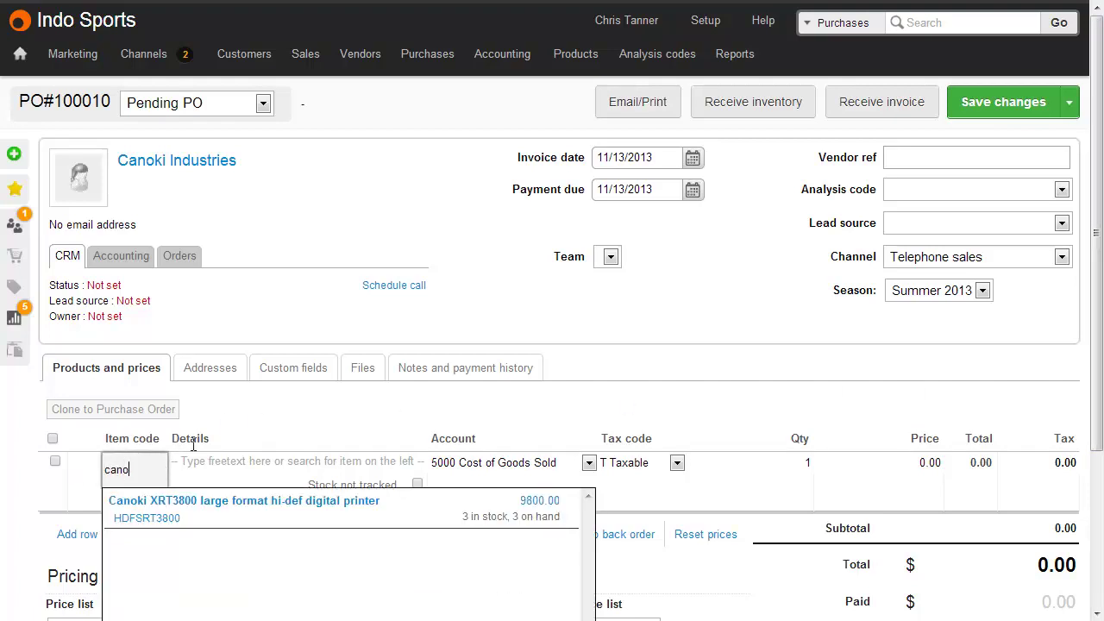
left_click(207, 507)
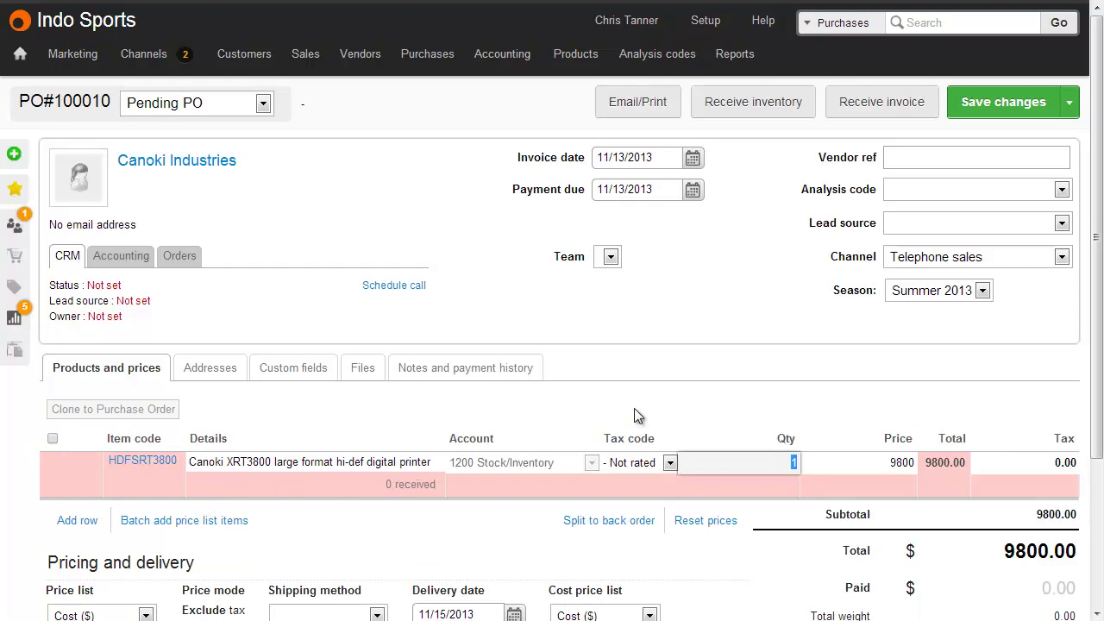
type("2")
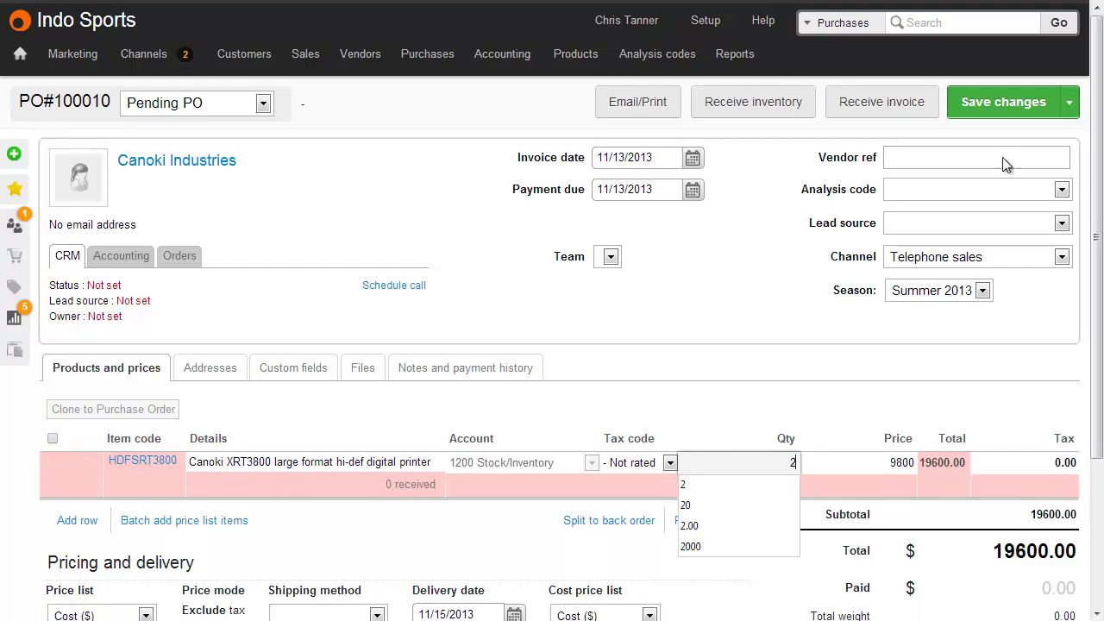
left_click(998, 101)
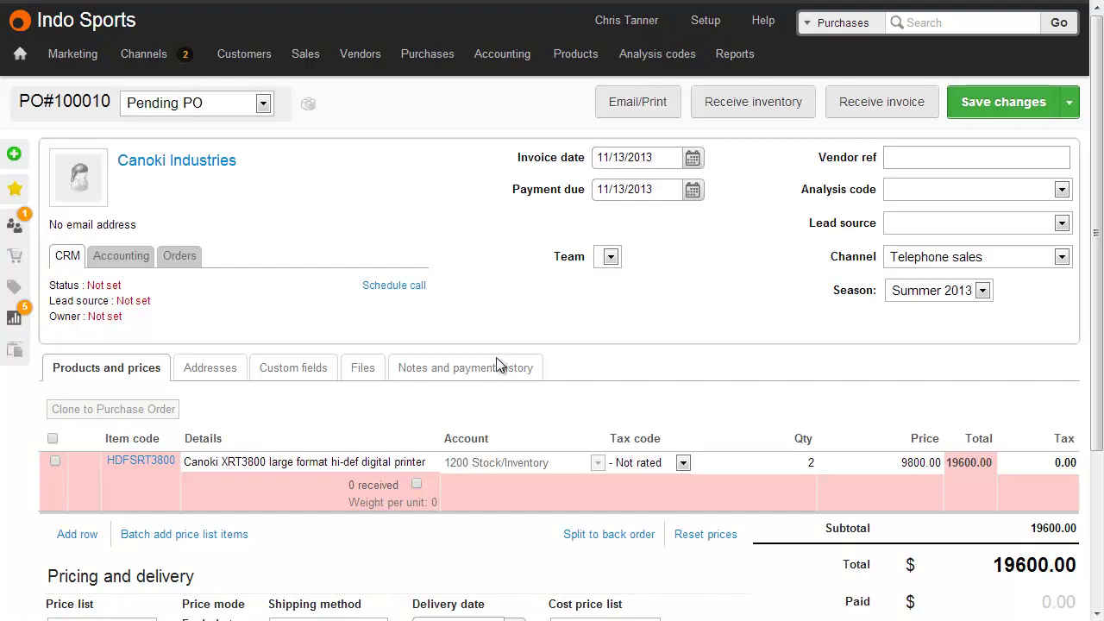
left_click(432, 463)
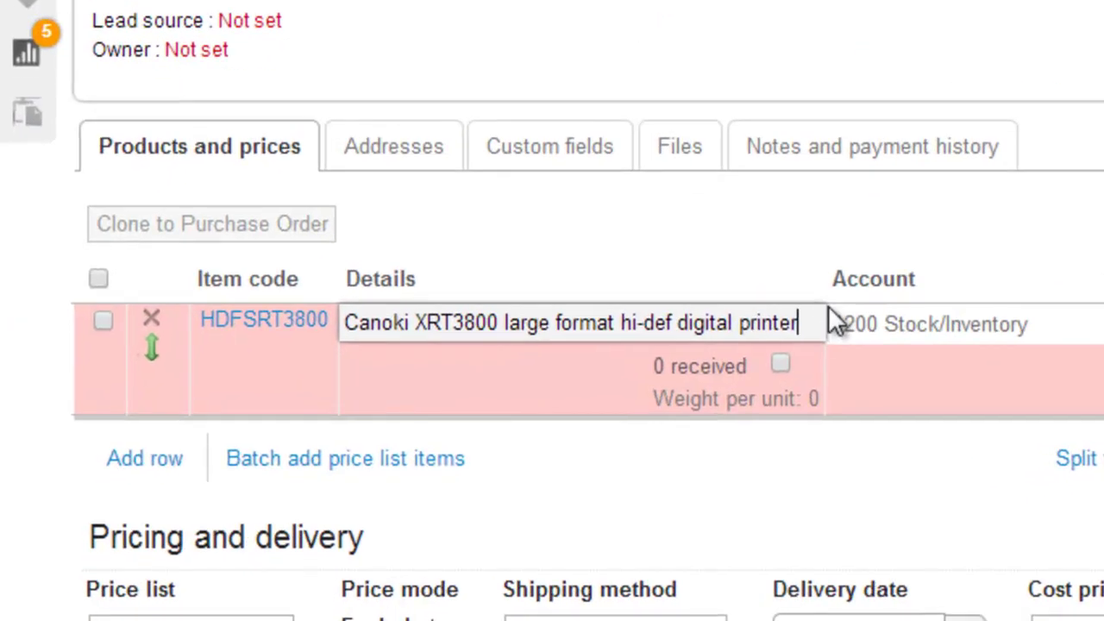
key("Return")
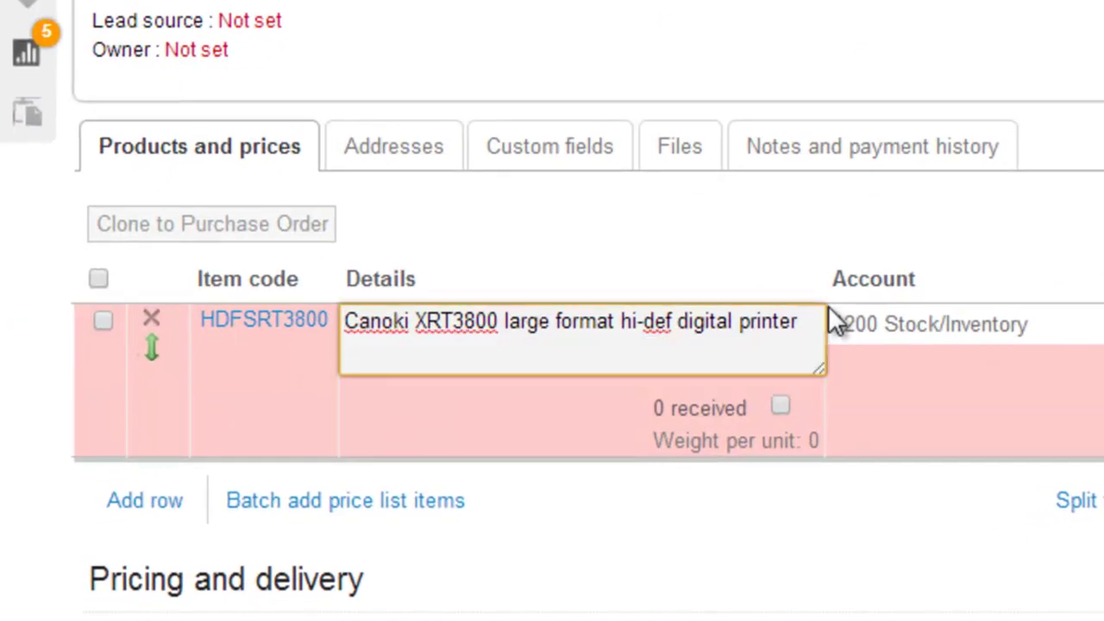
type("908763459348467")
key("Return")
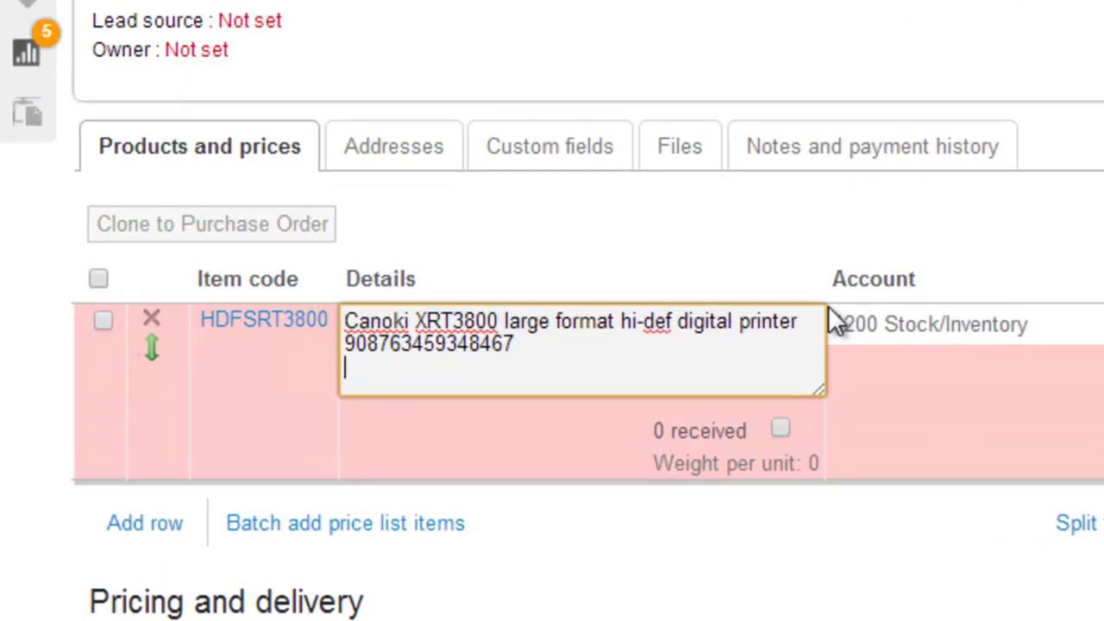
type("873457834875674")
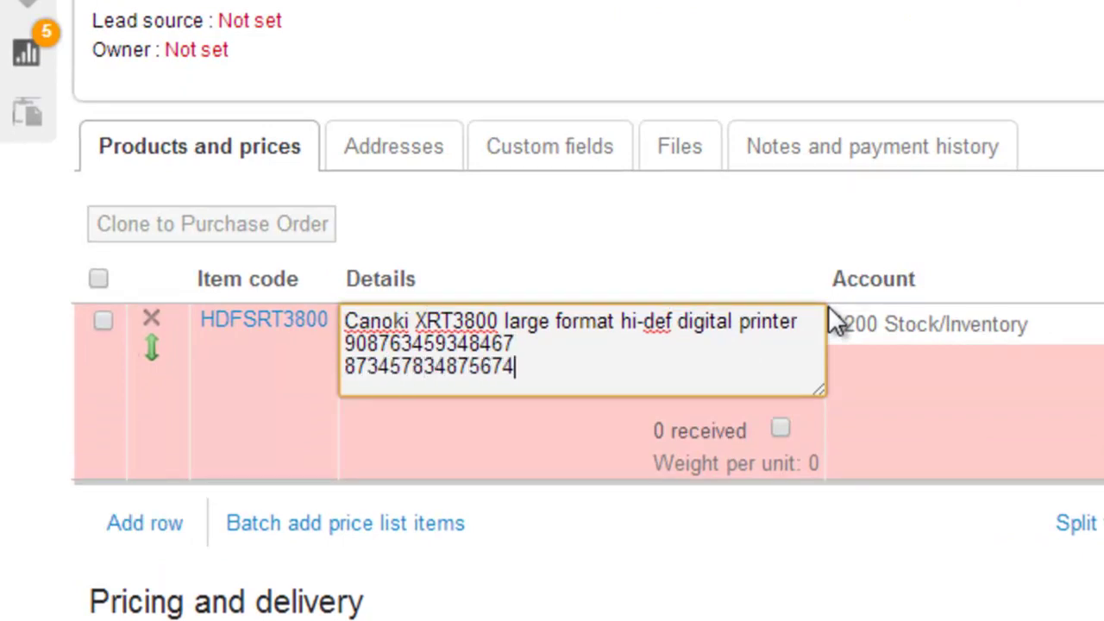
key("Tab")
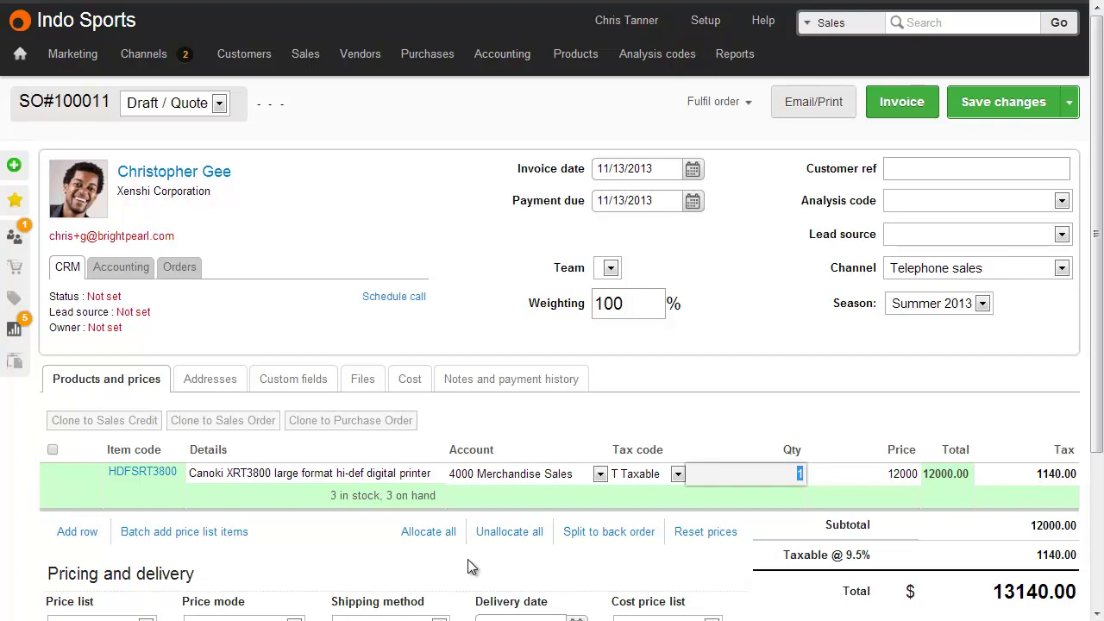
left_click(436, 473)
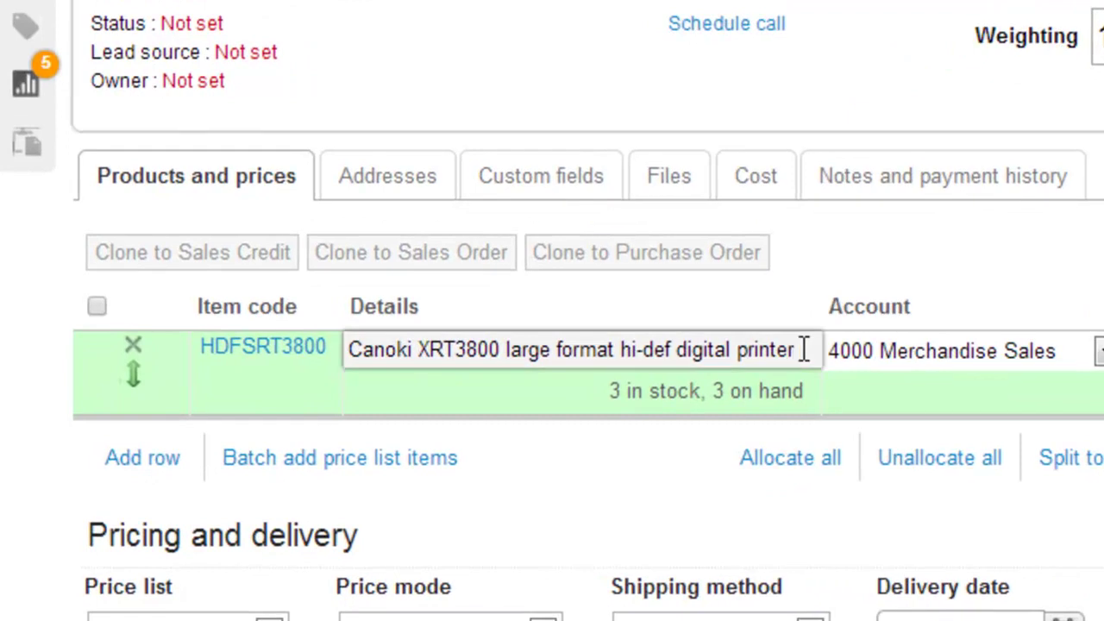
key("Return")
type("908763459348467")
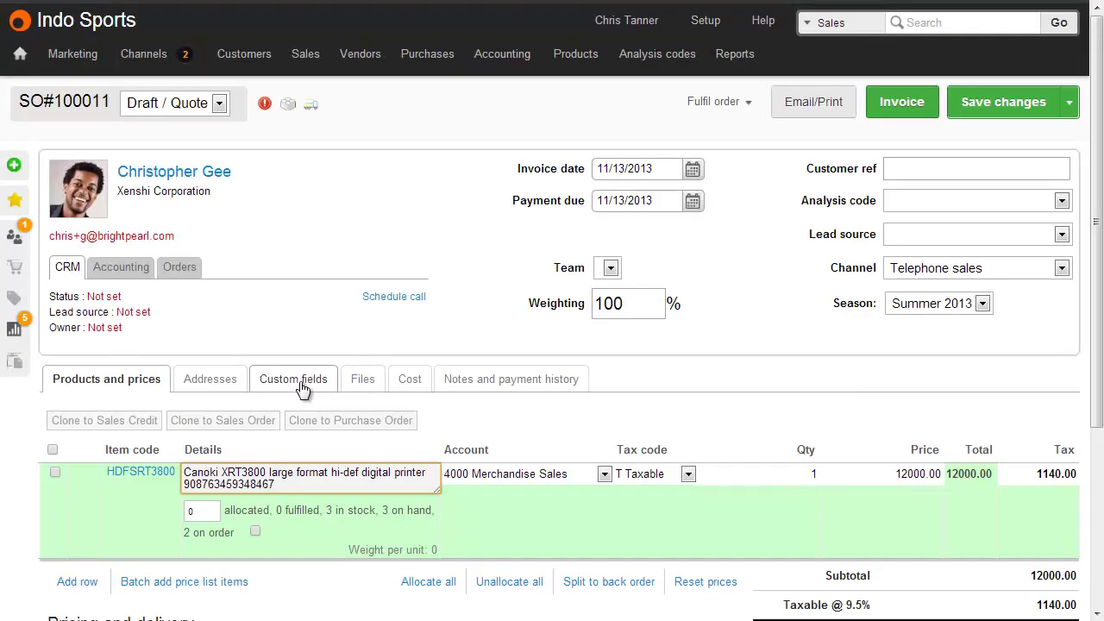
left_click(302, 387)
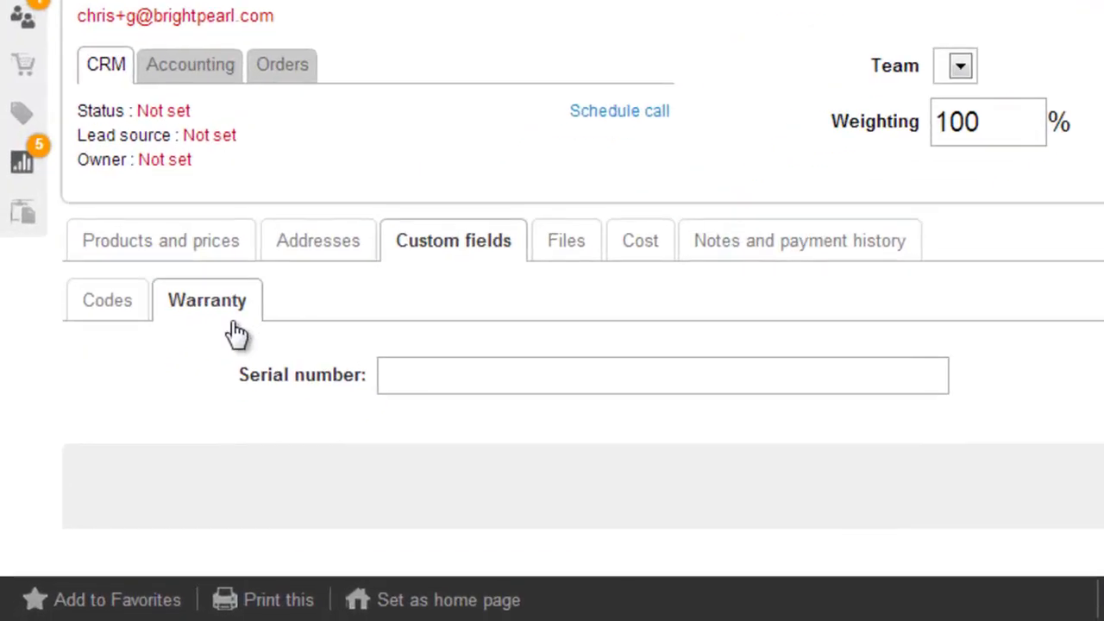
left_click(423, 374)
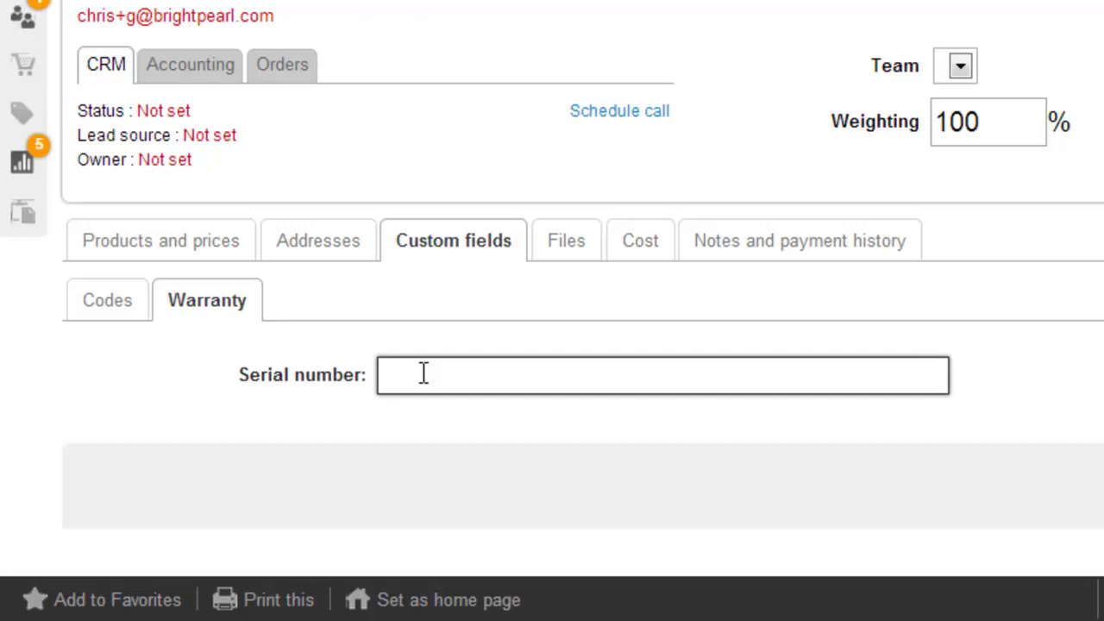
type("87687634535,987897634887")
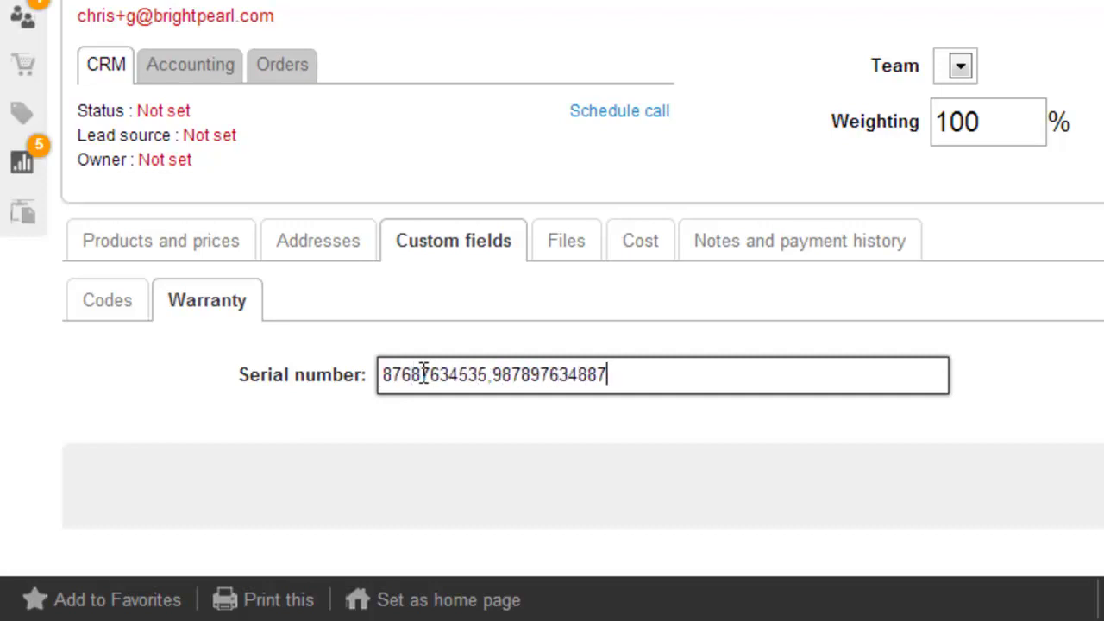
left_click_drag(488, 375, 355, 377)
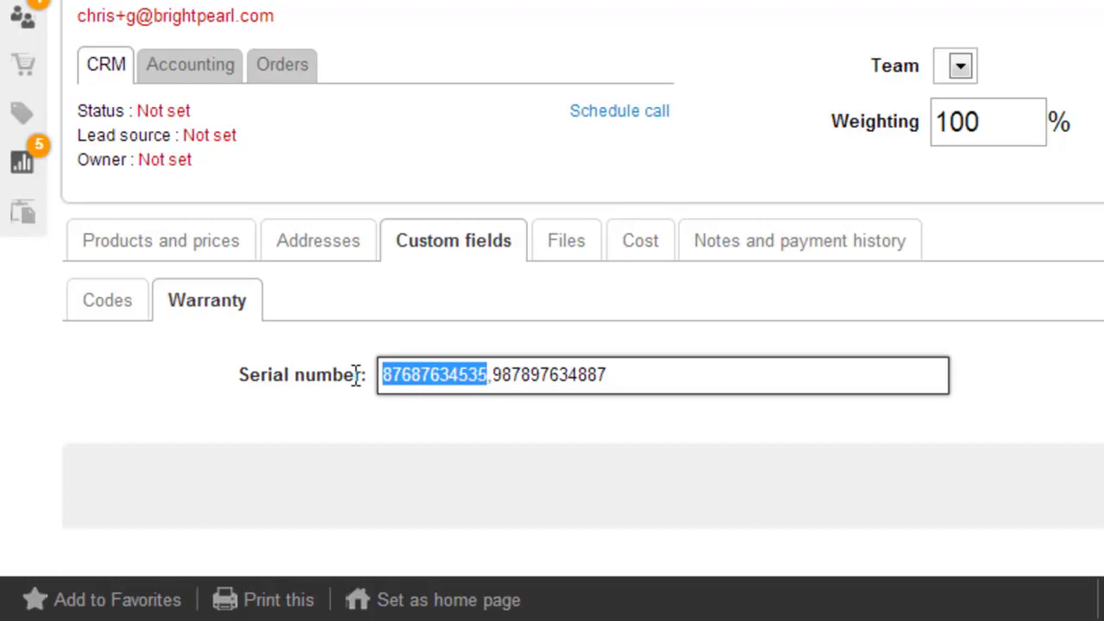
right_click(409, 361)
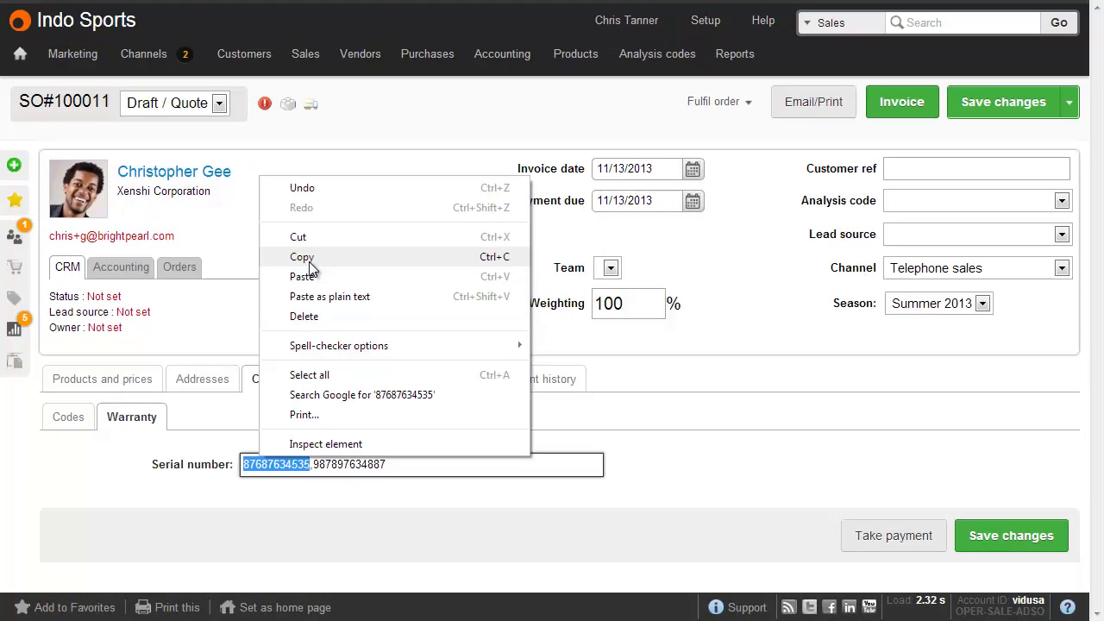
left_click(302, 257)
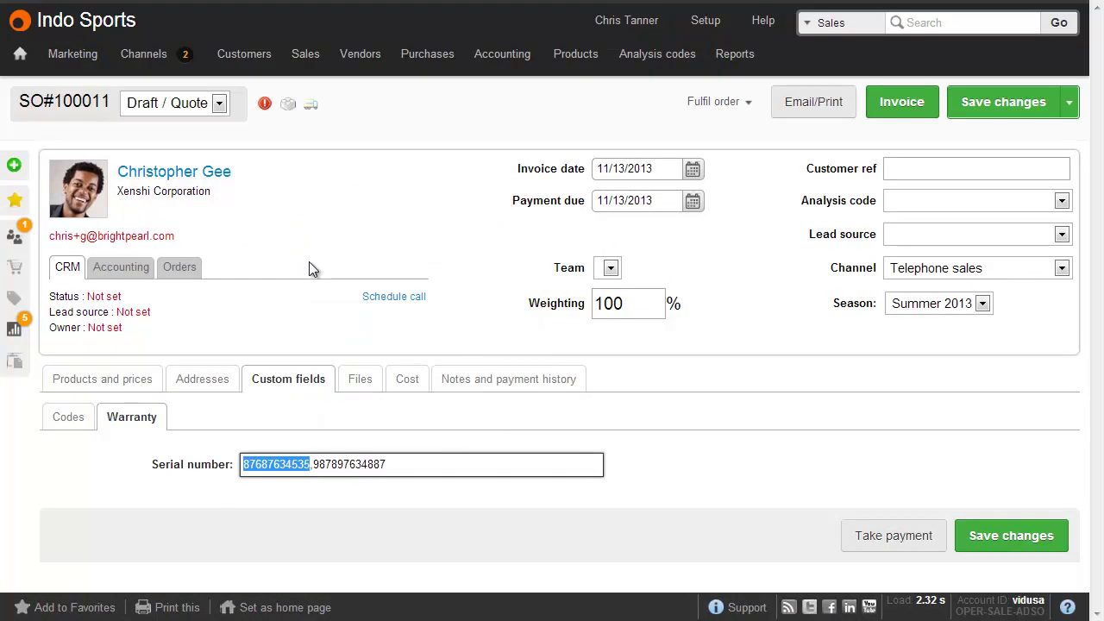
left_click(1003, 107)
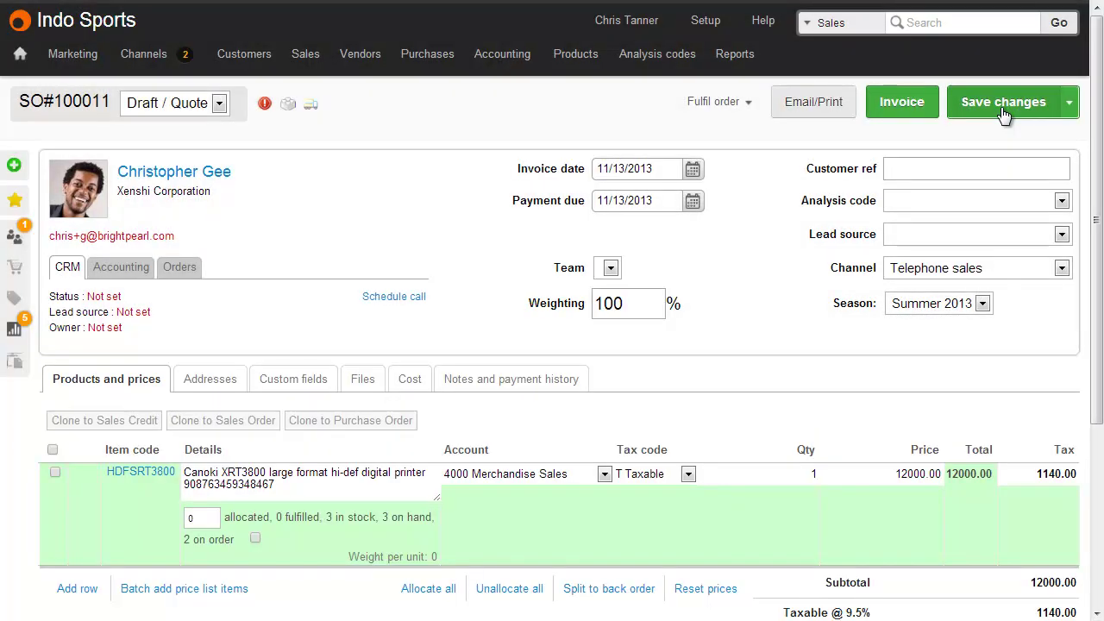
Step: Bring up the recent sales orders list with its filter options
left_click(302, 57)
left_click(325, 121)
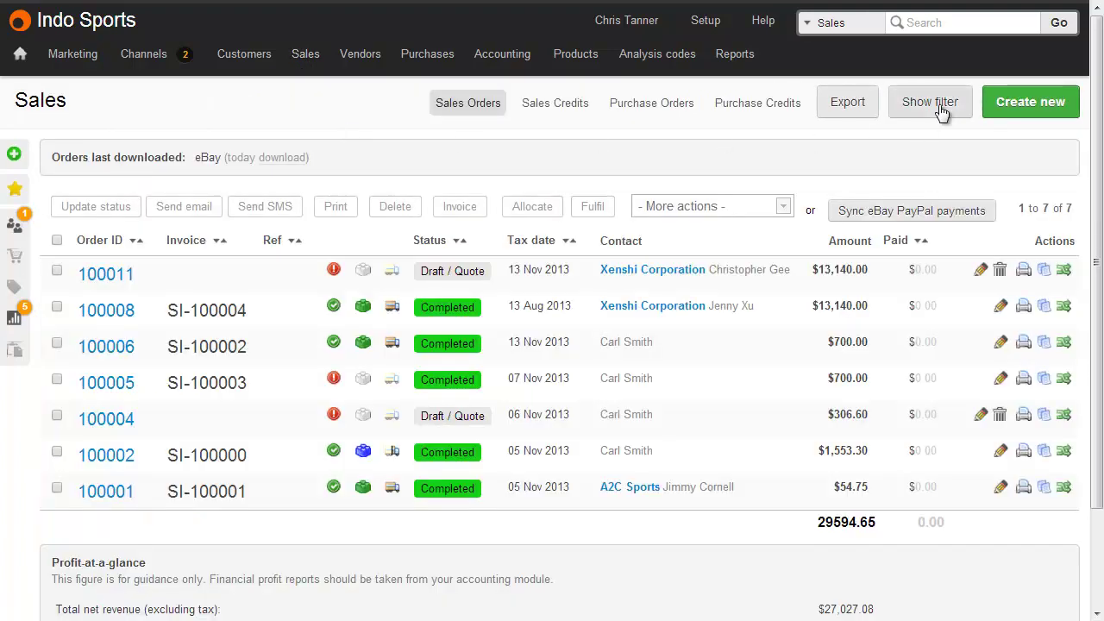
left_click(930, 104)
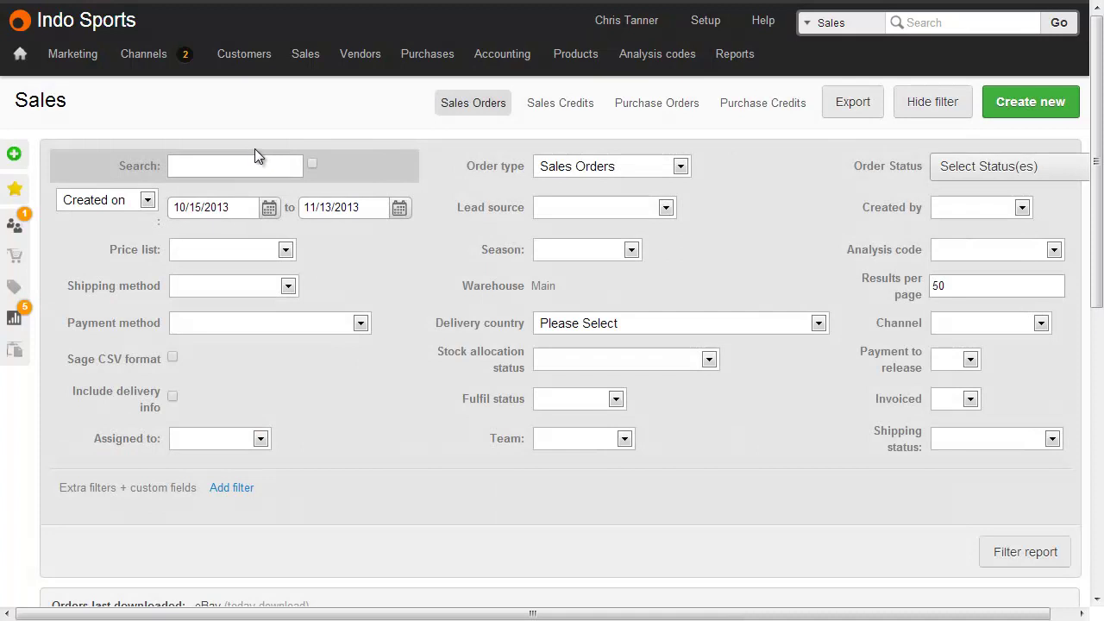
left_click(239, 488)
scroll(239, 488, "down", 1)
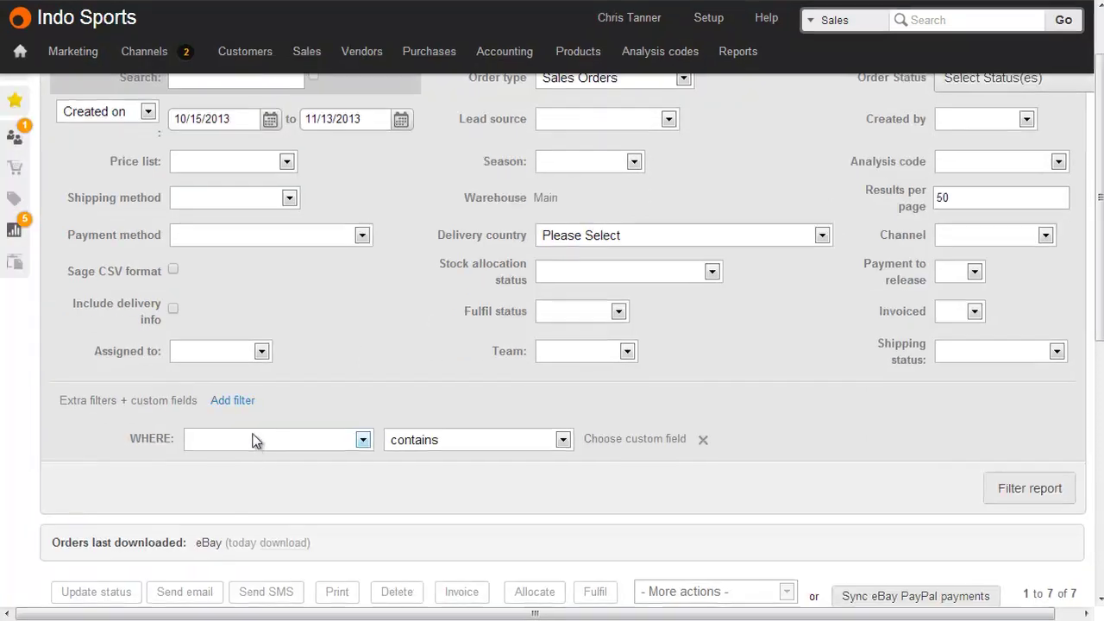
left_click(256, 441)
left_click(252, 484)
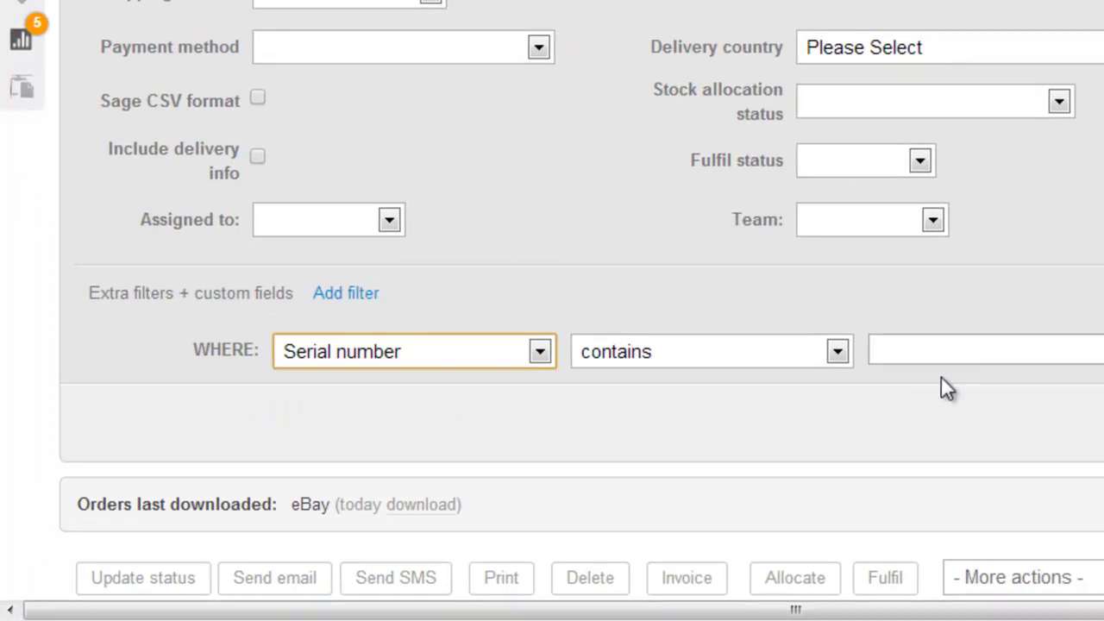
left_click(959, 354)
key("ctrl+v")
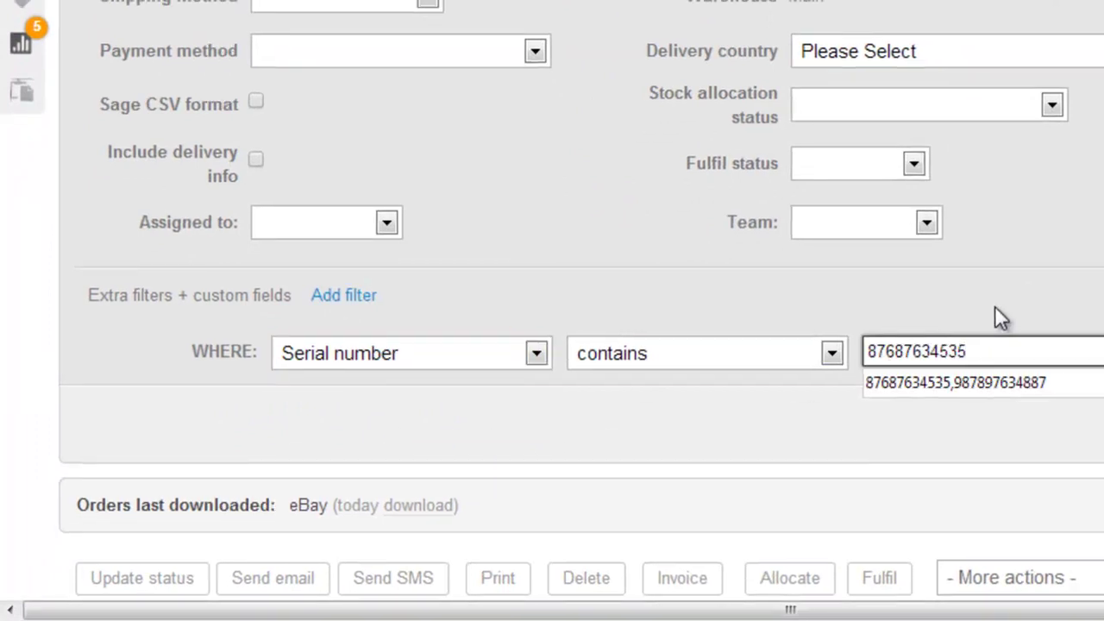
left_click(997, 307)
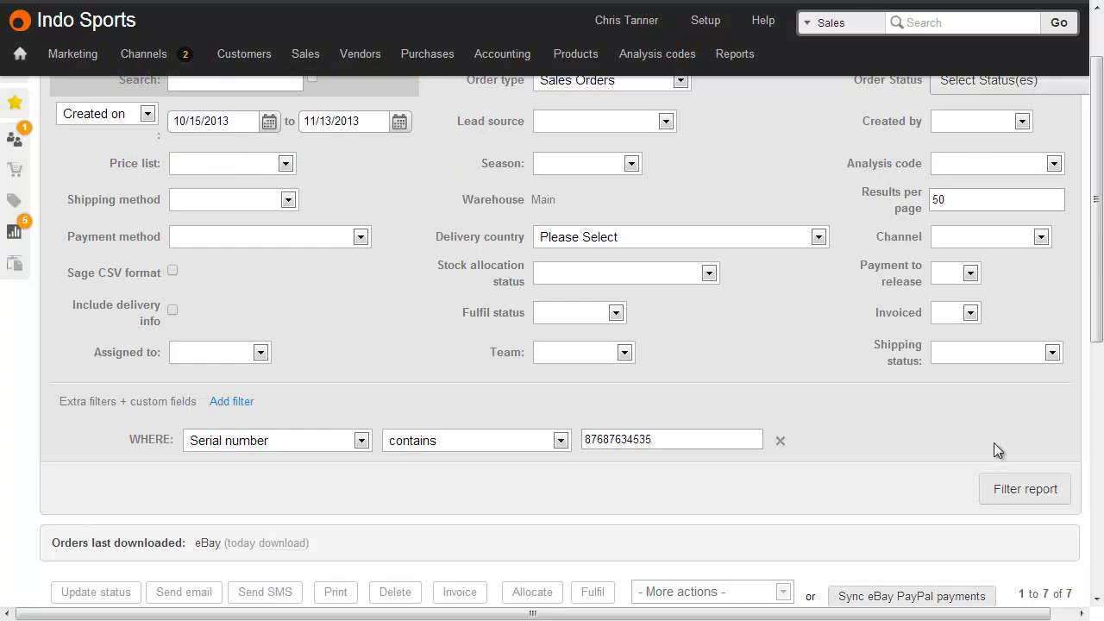
left_click(1026, 499)
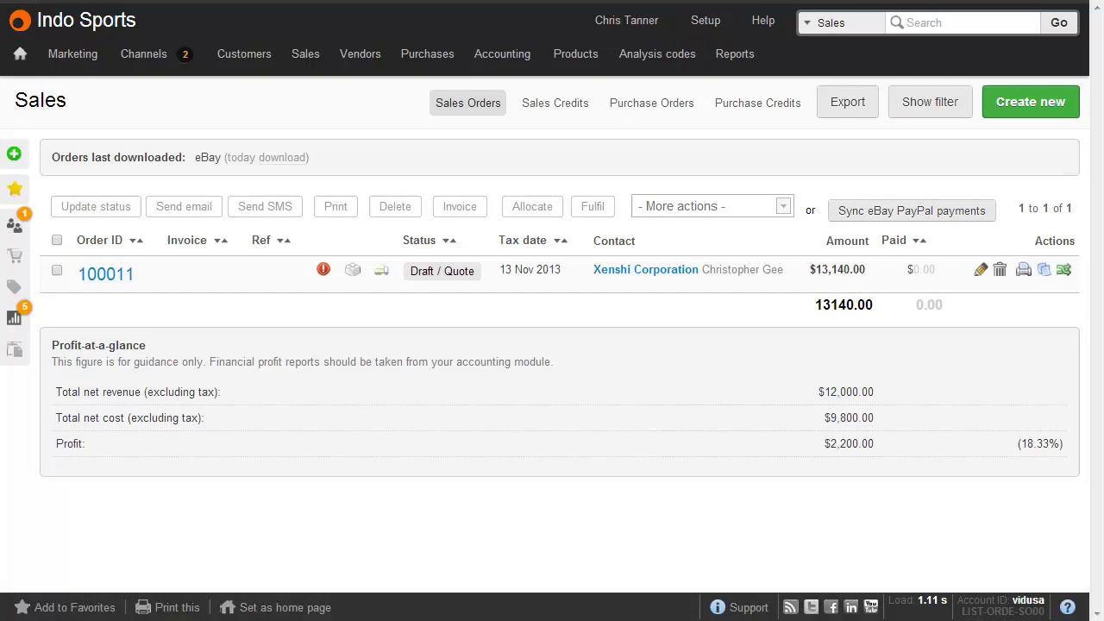